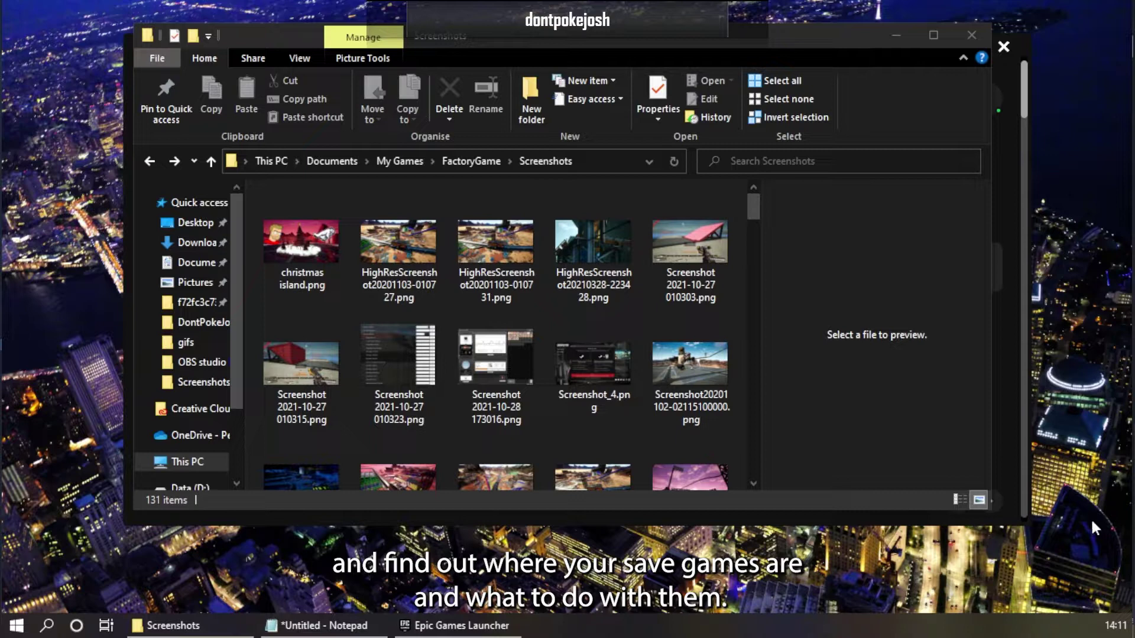
Copy the %localappdata%\FactoryGame\Saved\SaveGames\ path from line 1 of the Notepad notes.
click(309, 621)
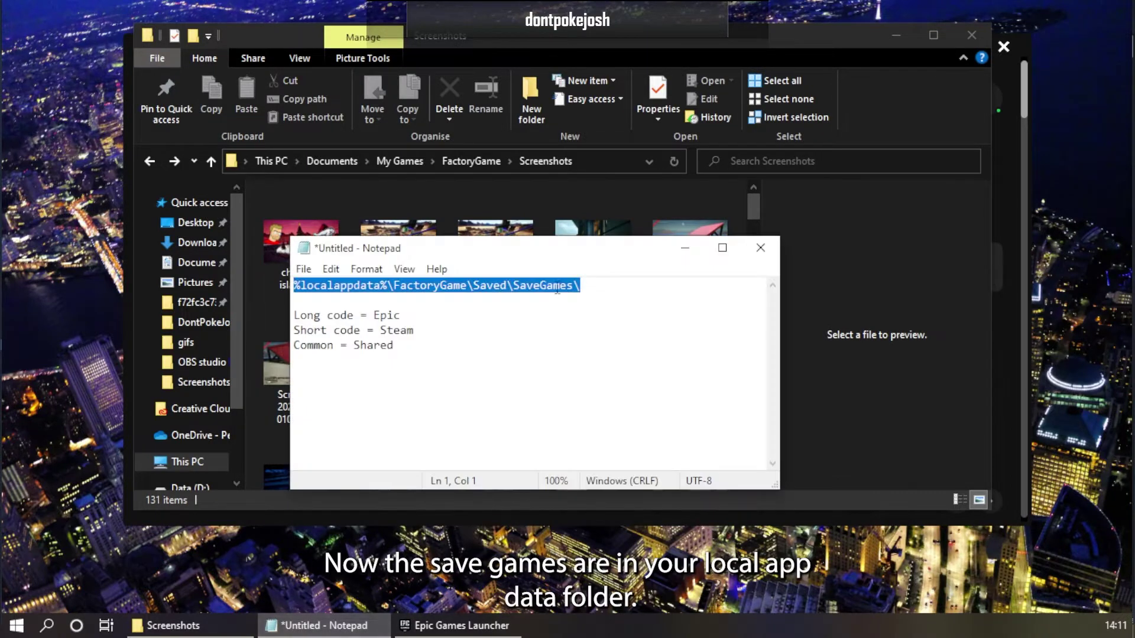
click(595, 322)
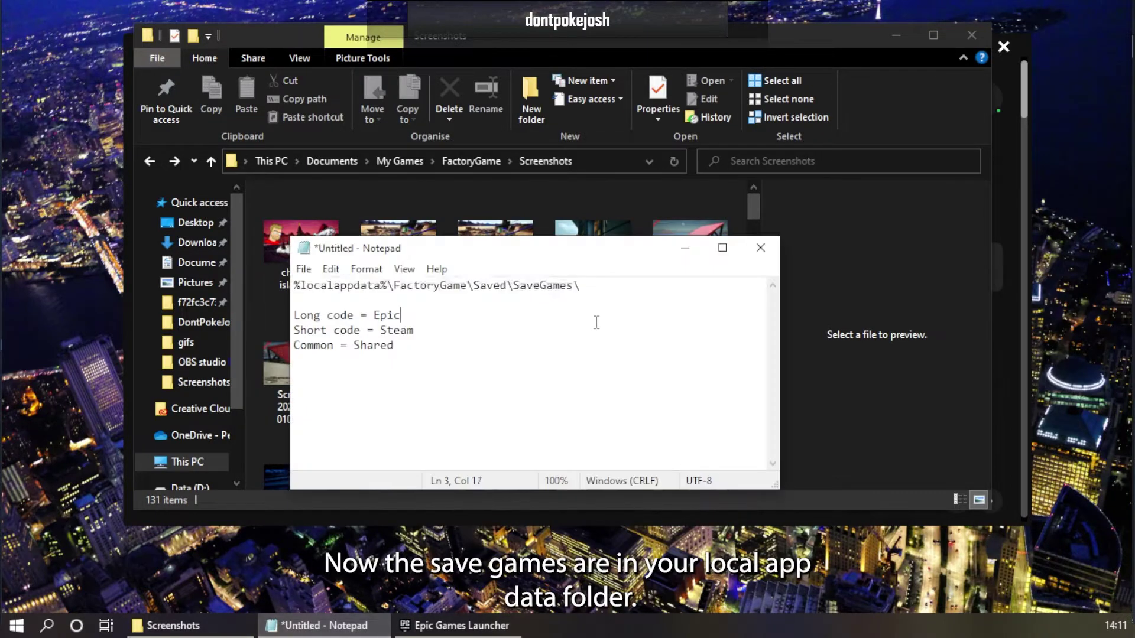
click(610, 285)
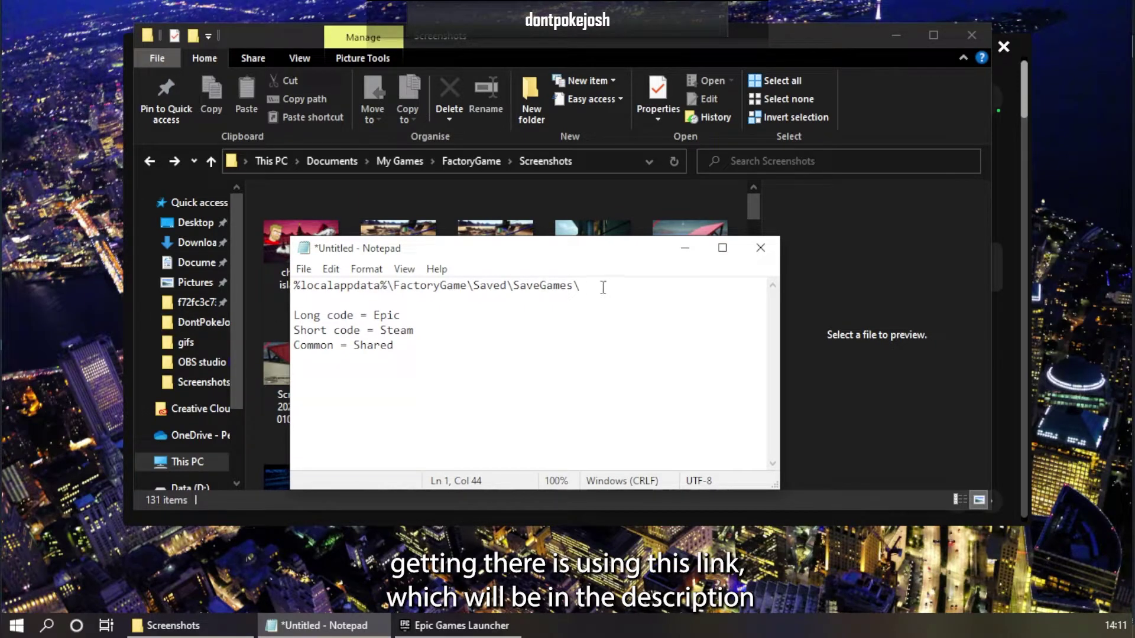
drag(609, 285, 256, 276)
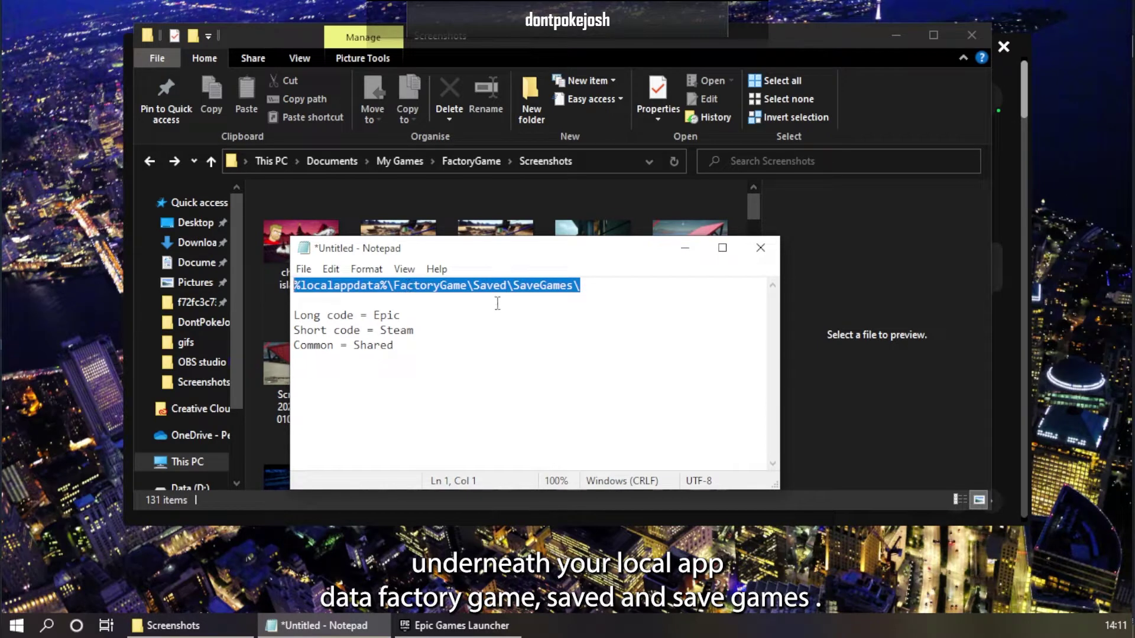
right_click(531, 286)
click(449, 331)
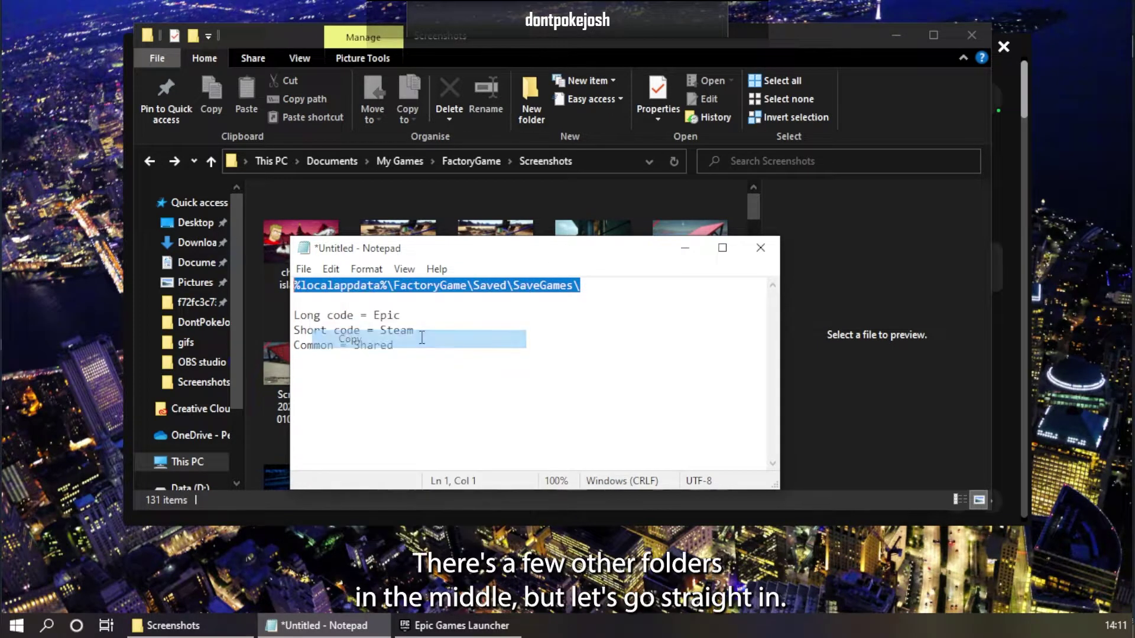
click(593, 161)
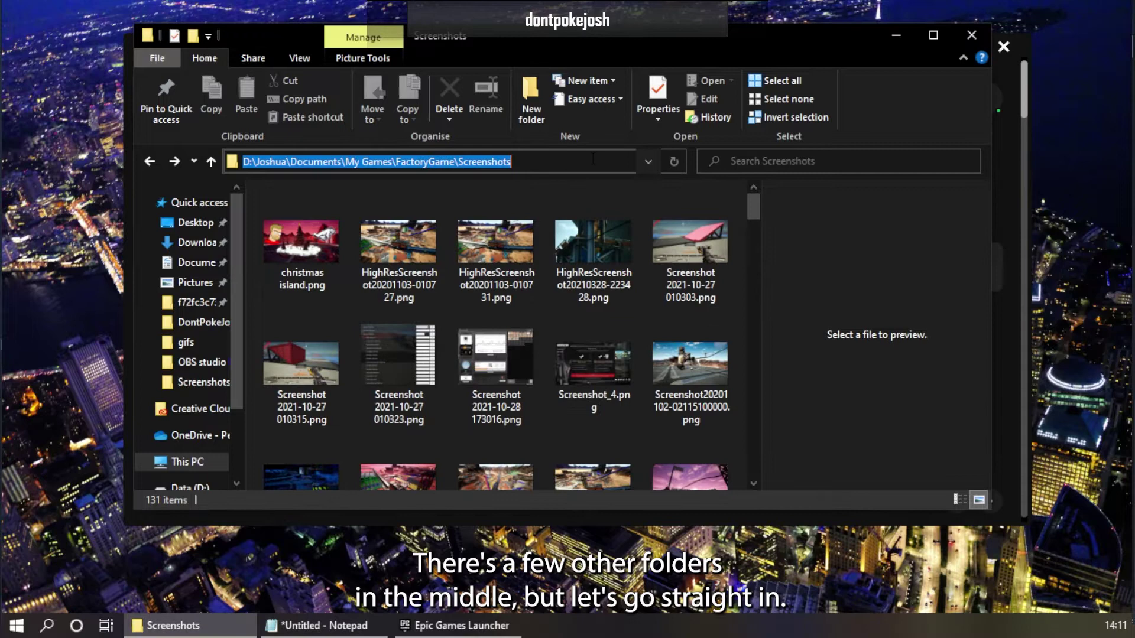
Go to the pasted SaveGames path and look over the Steam, Epic and common save folders.
key(ctrl+v)
key(Return)
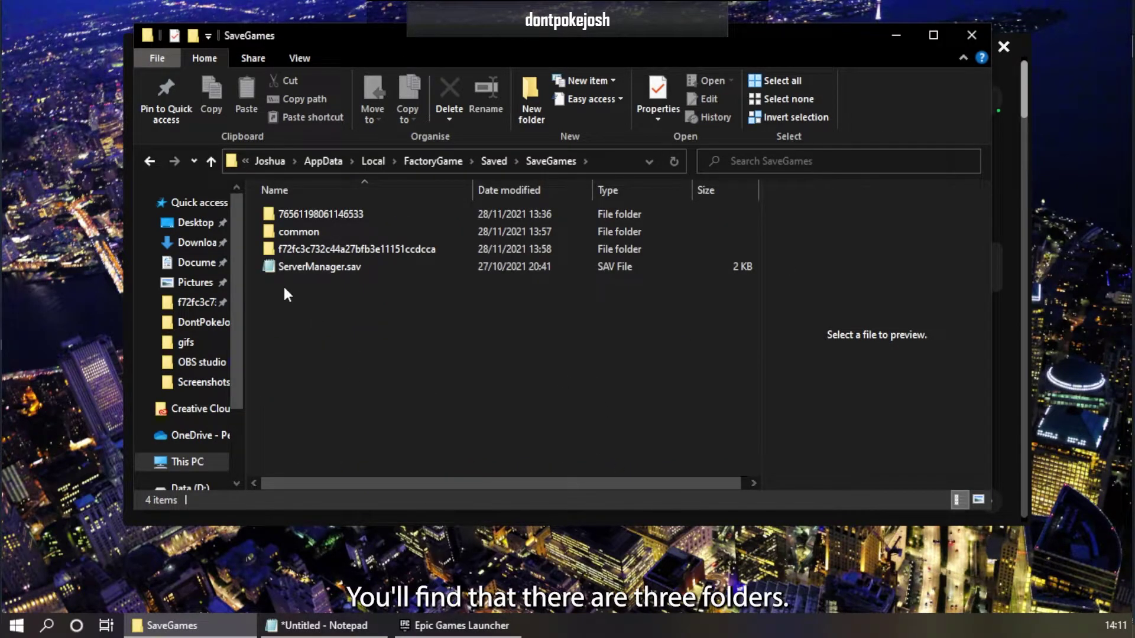
click(370, 218)
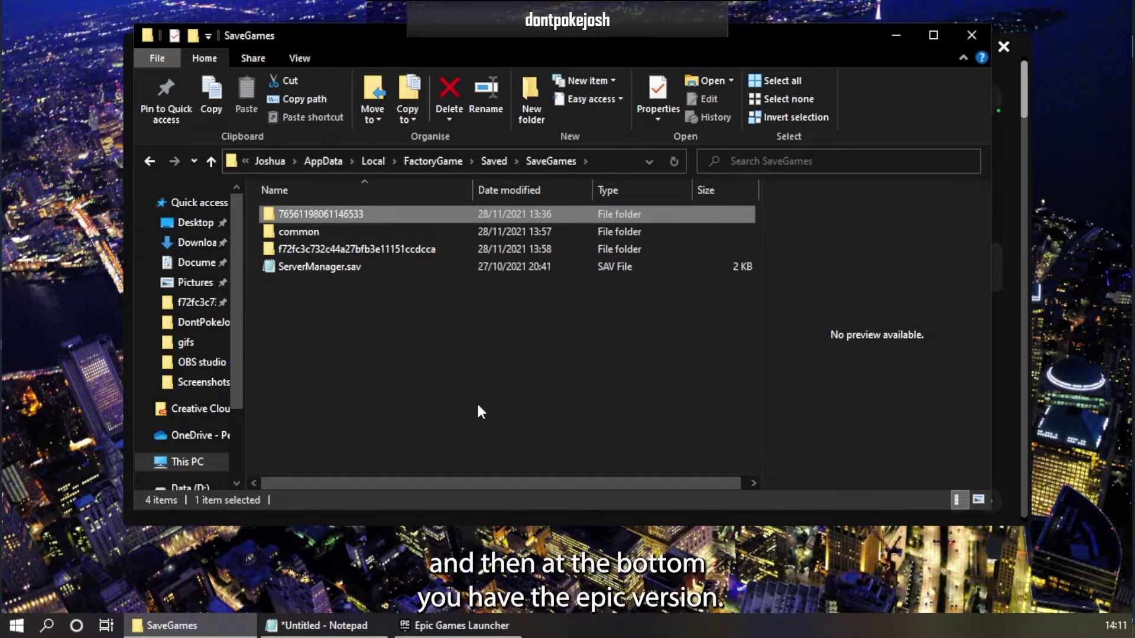
click(421, 255)
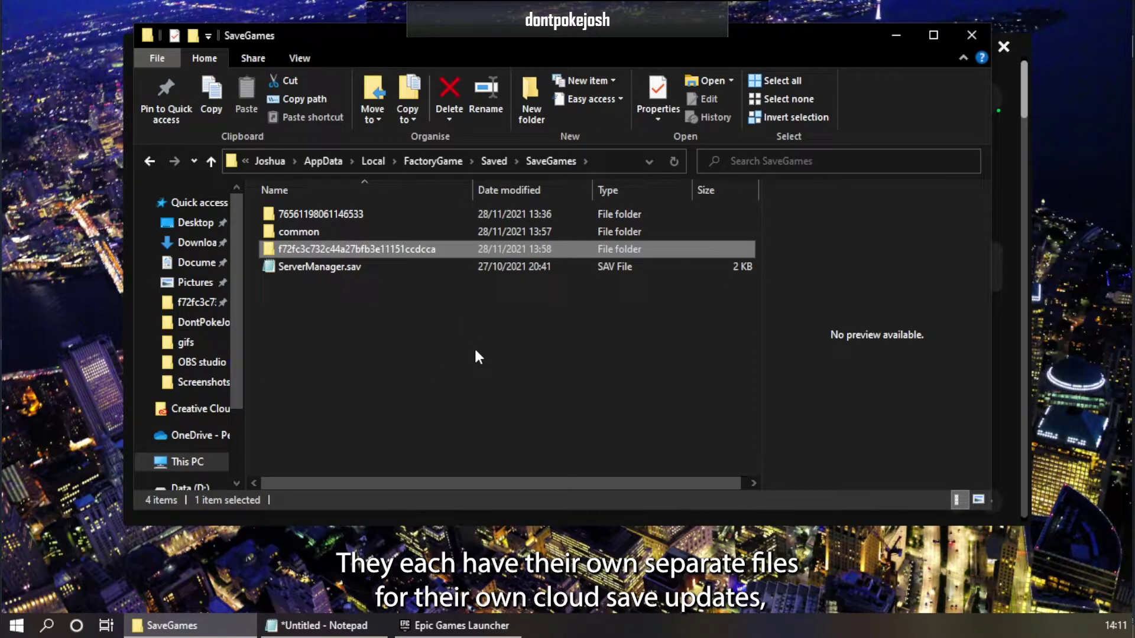
click(325, 231)
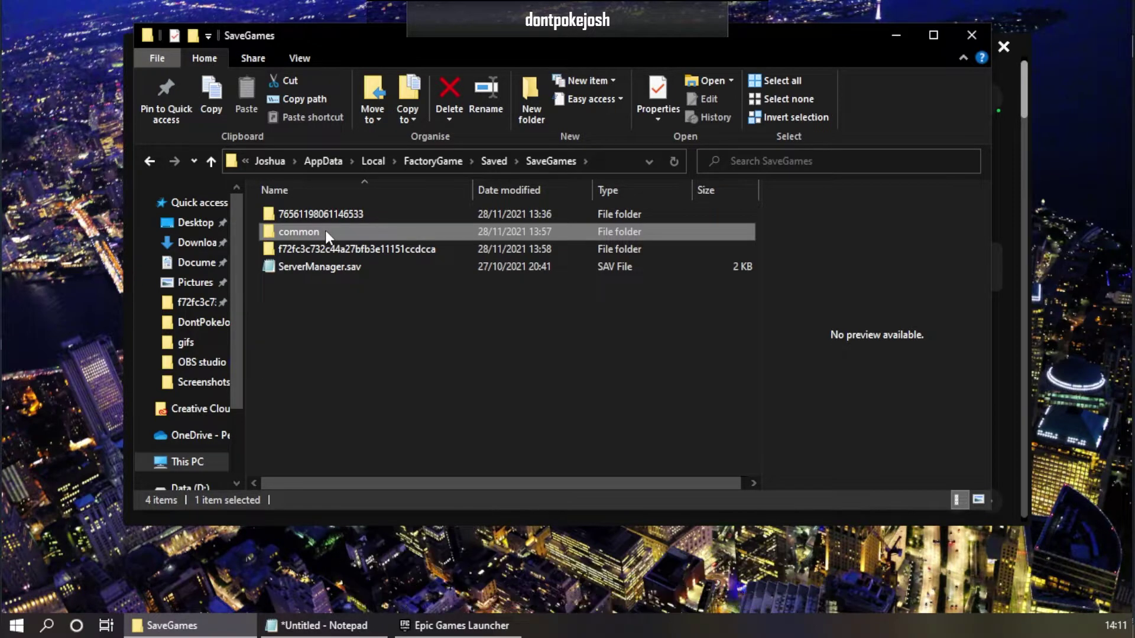
Compare the Epic save folder's 301 files with the Steam folder's two files.
double_click(425, 248)
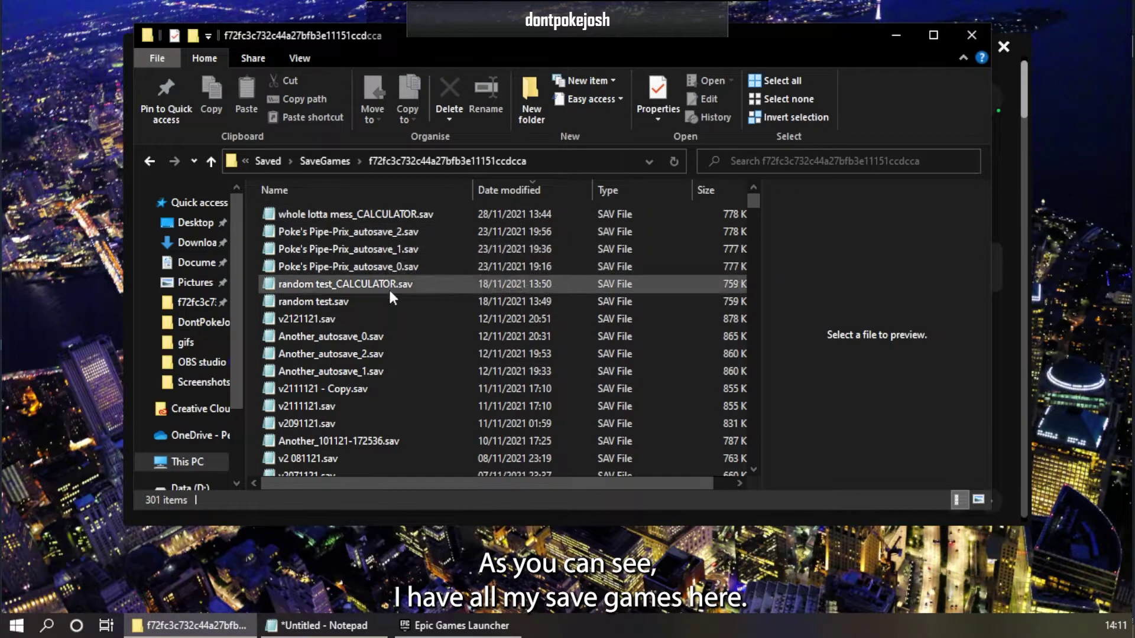
click(334, 161)
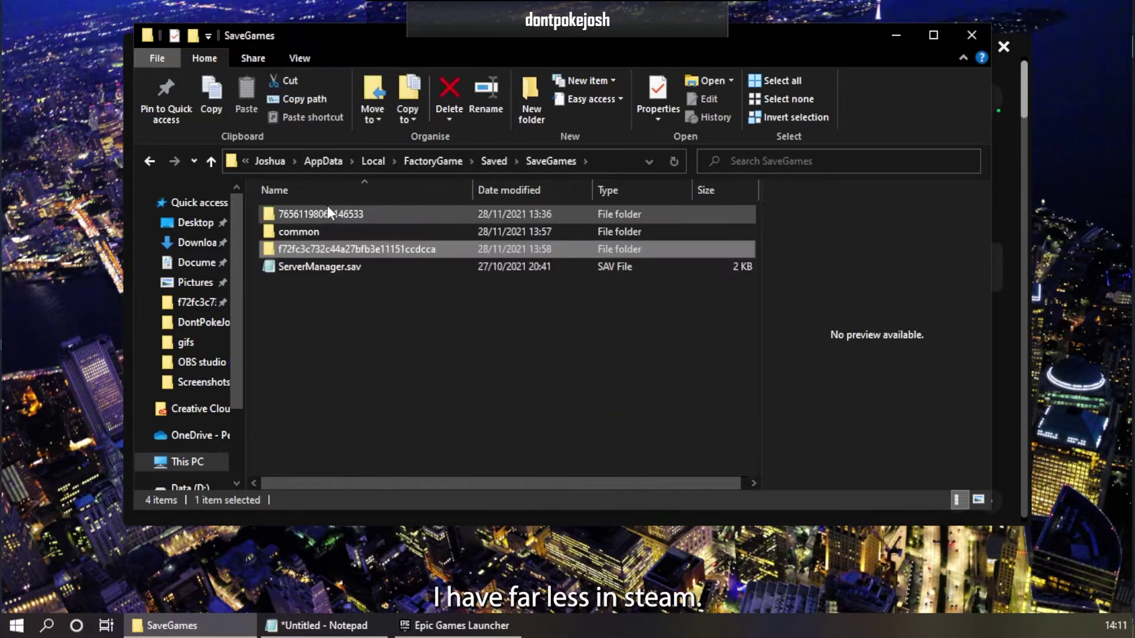
double_click(324, 210)
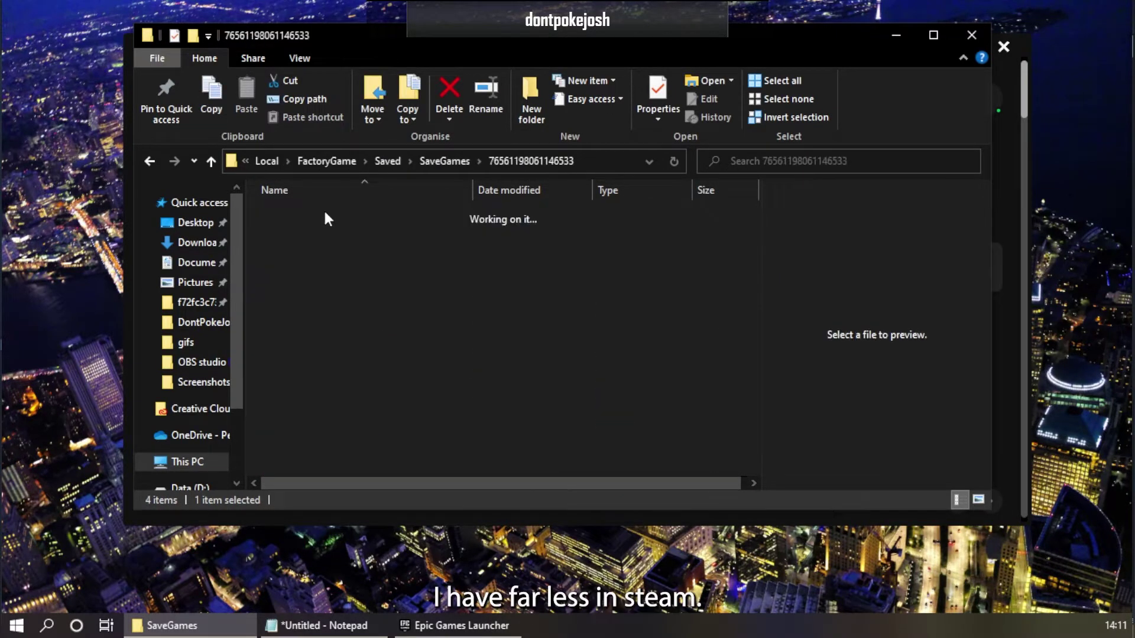
click(448, 162)
Copy Poke's Pipe-Prix_autosave_2.sav from the Epic folder and return to SaveGames.
click(350, 247)
double_click(350, 247)
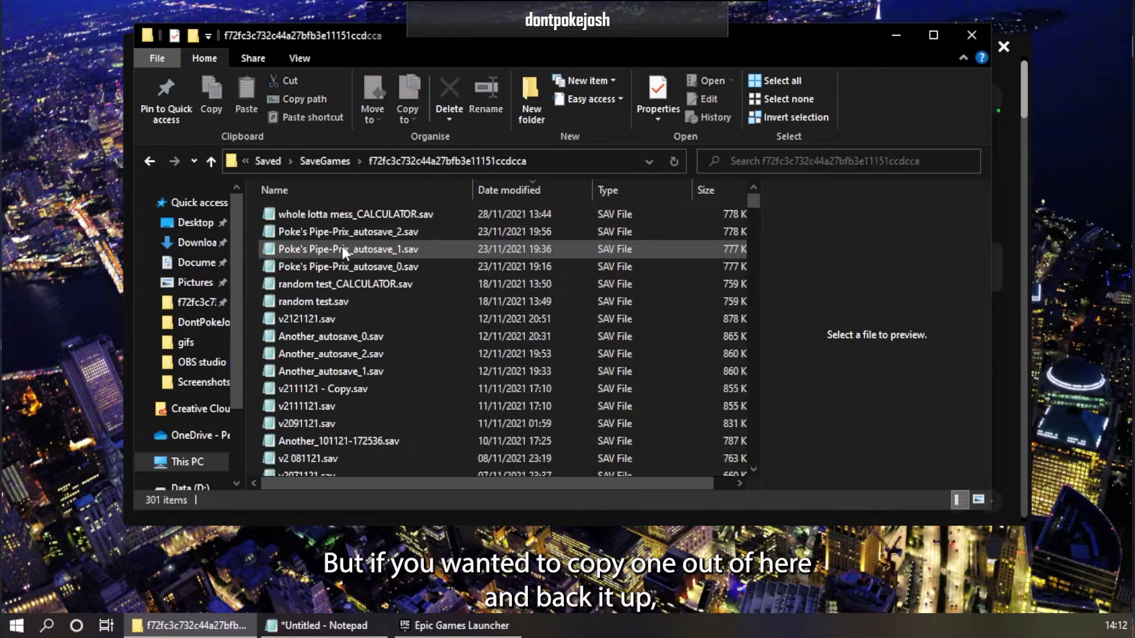
click(317, 236)
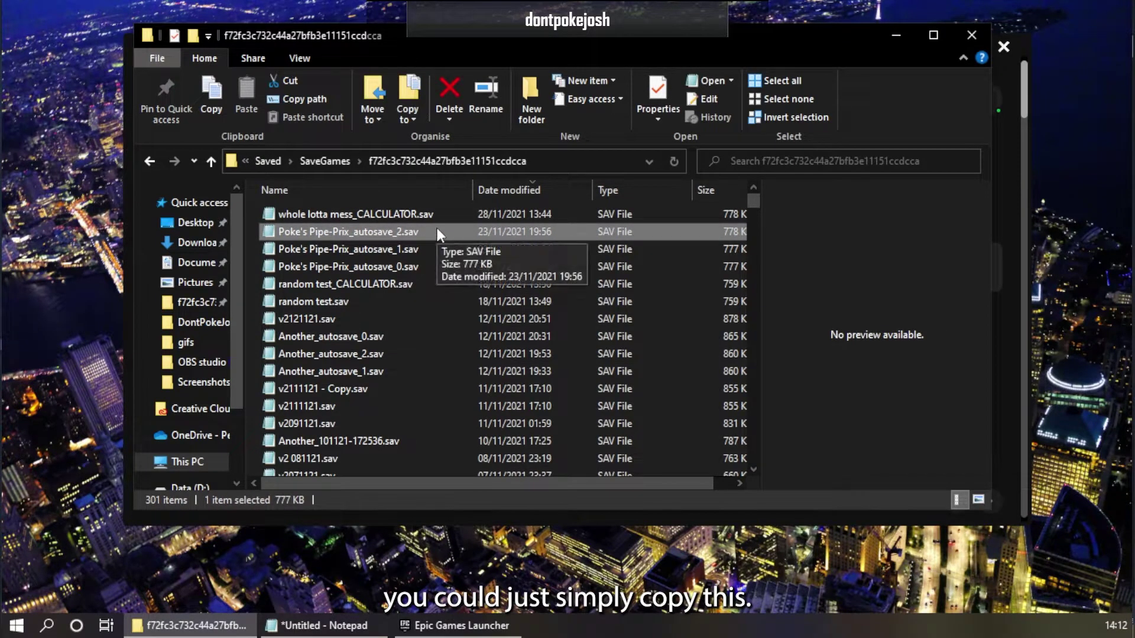
key(ctrl+c)
click(331, 162)
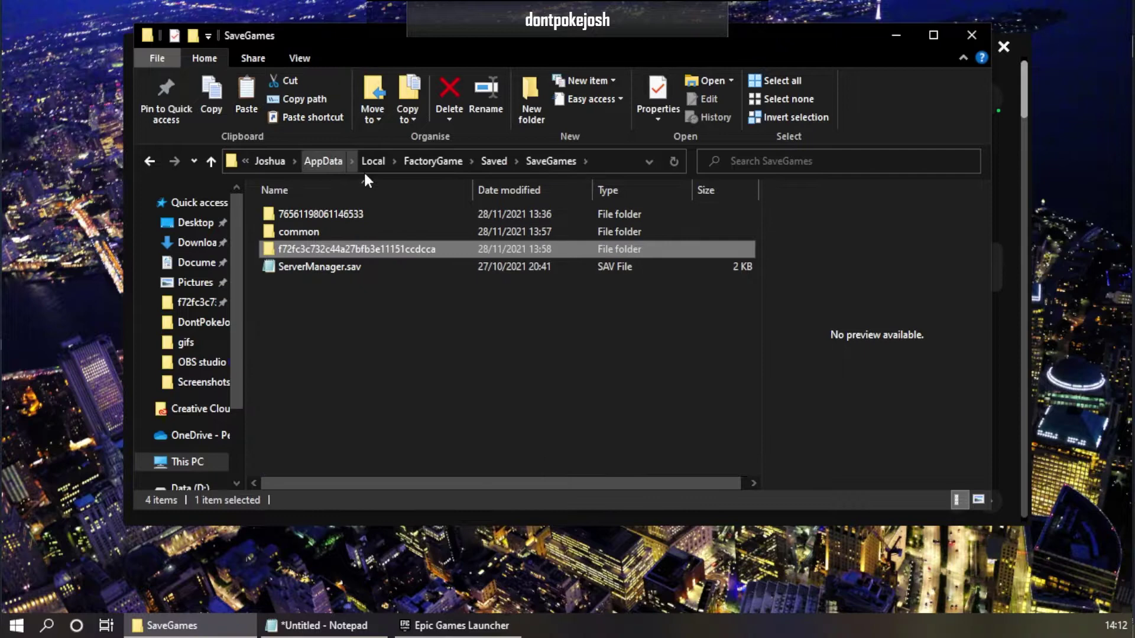
click(498, 160)
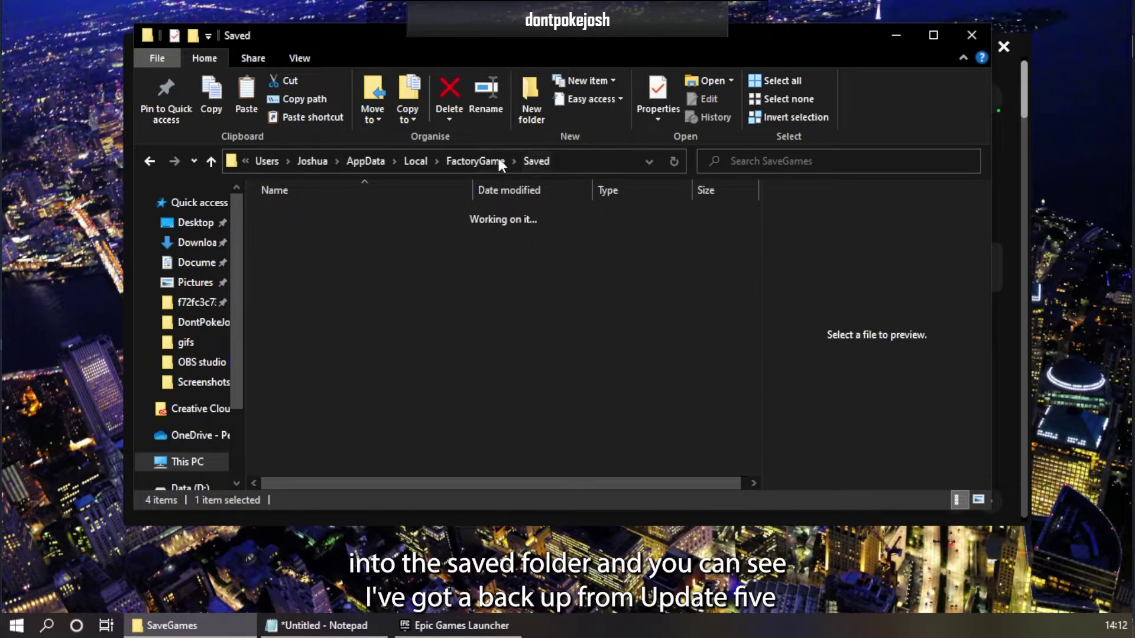
click(343, 216)
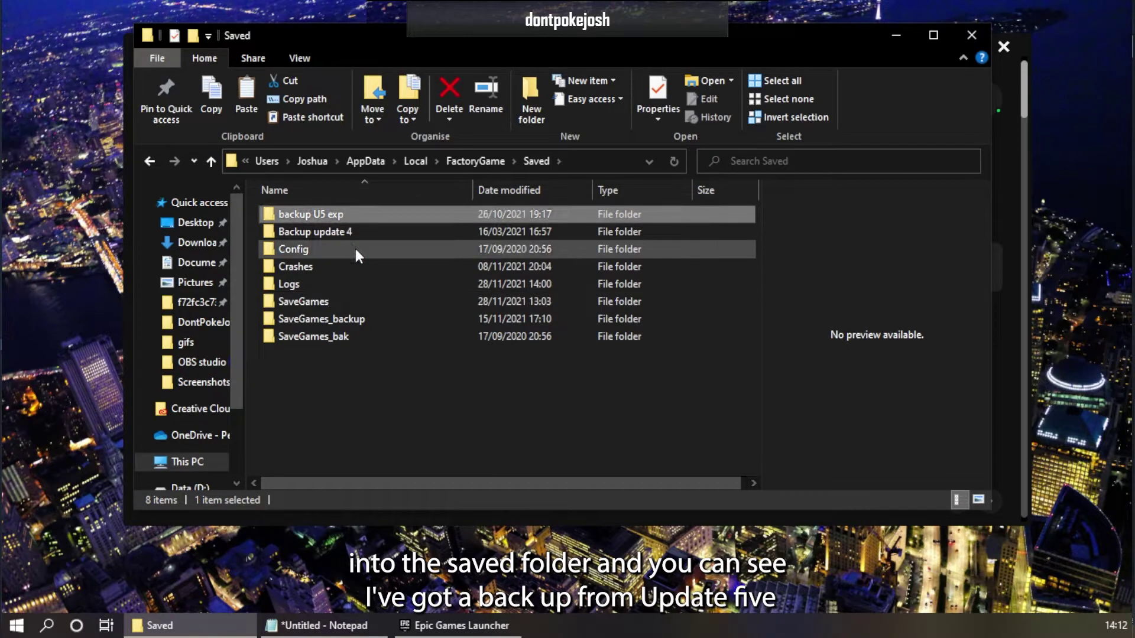
click(359, 231)
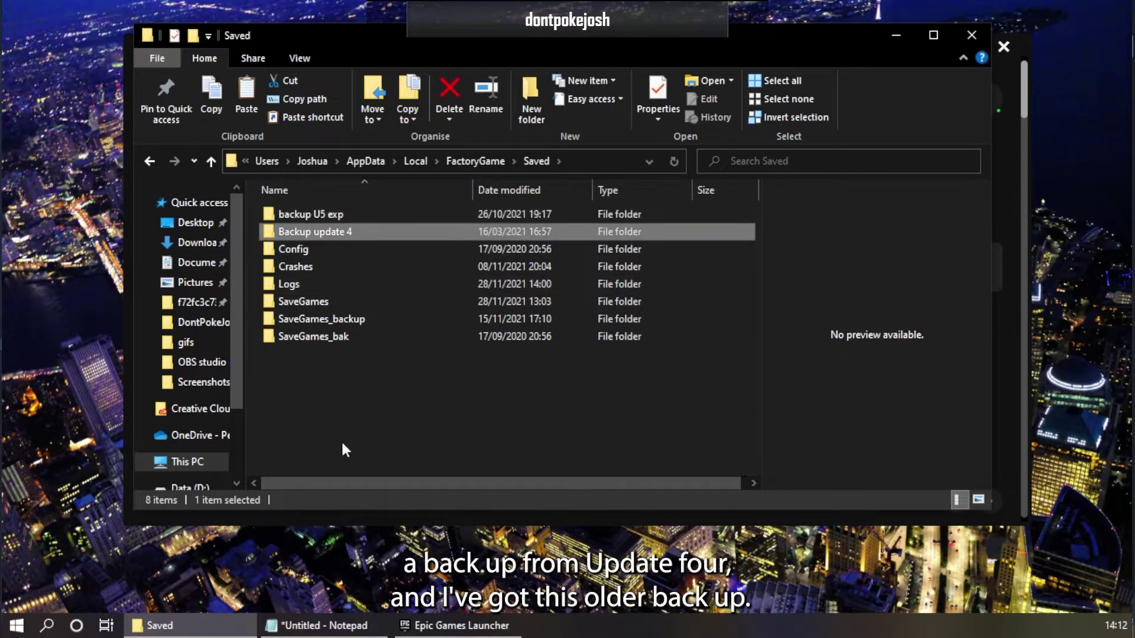
click(371, 316)
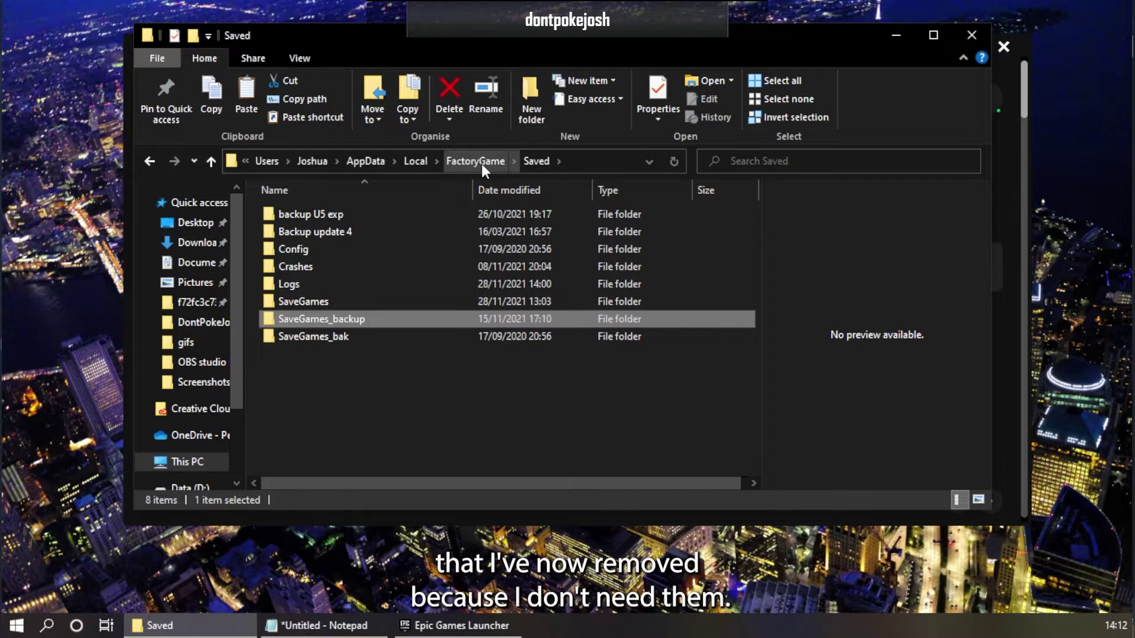
click(318, 297)
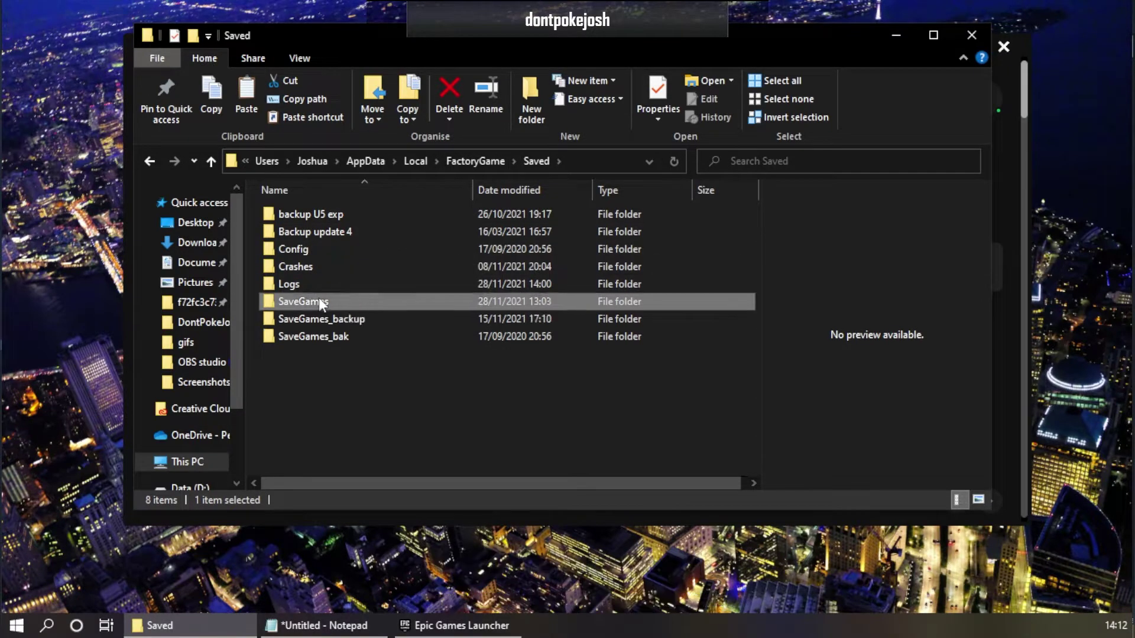
double_click(319, 299)
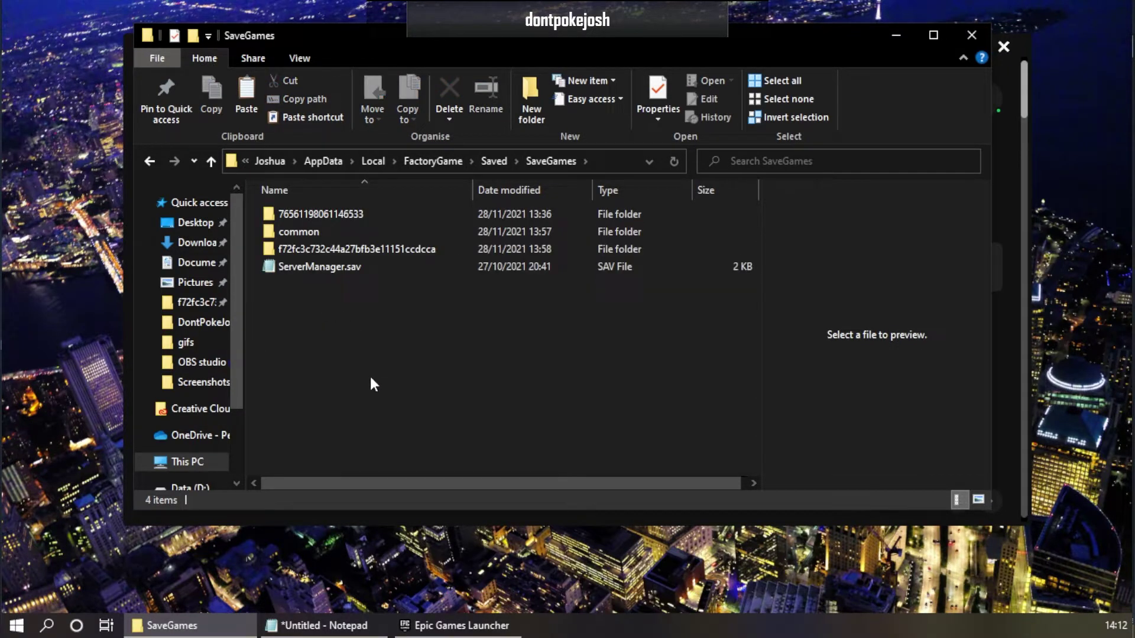
click(340, 249)
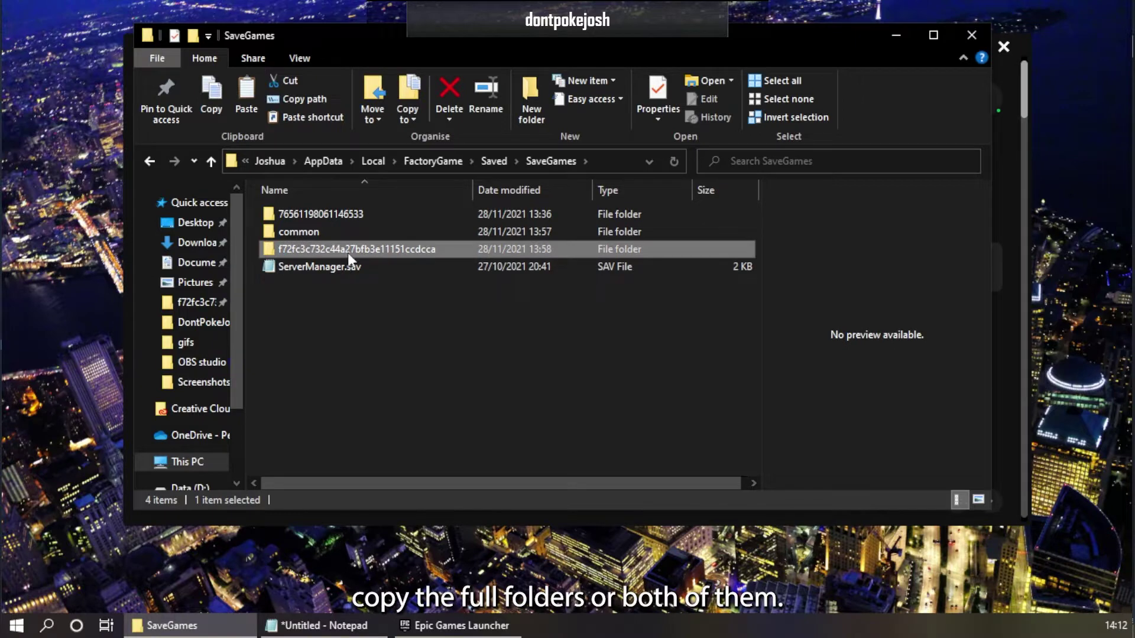
ctrl+click(342, 218)
click(385, 412)
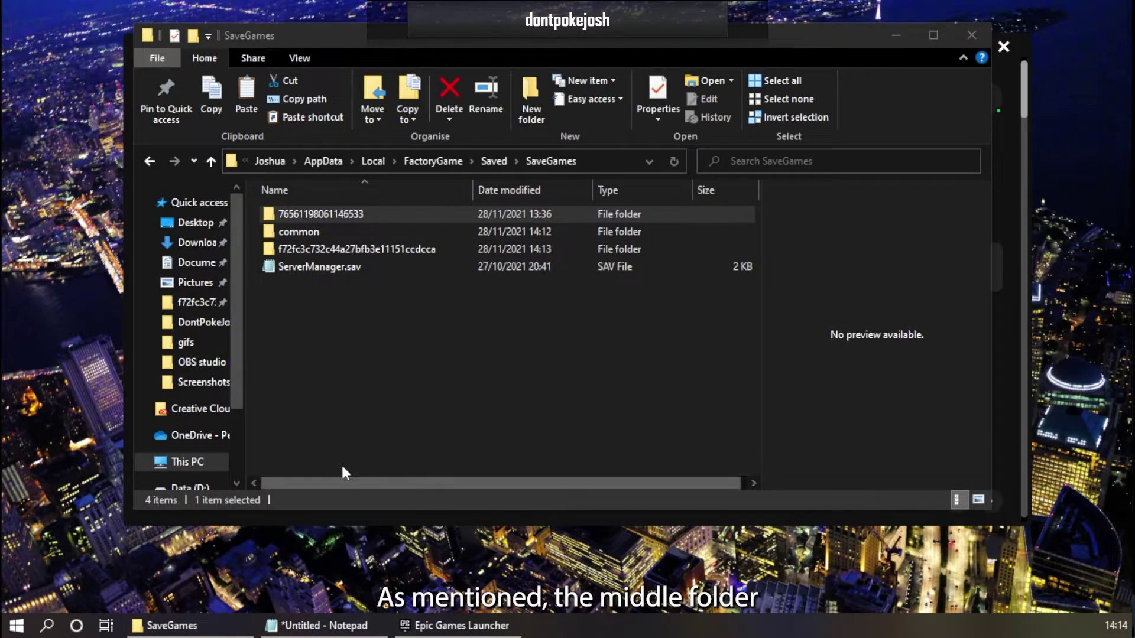
Copy the downloaded whole lotta mess 1.sav into the empty common save folder.
double_click(308, 233)
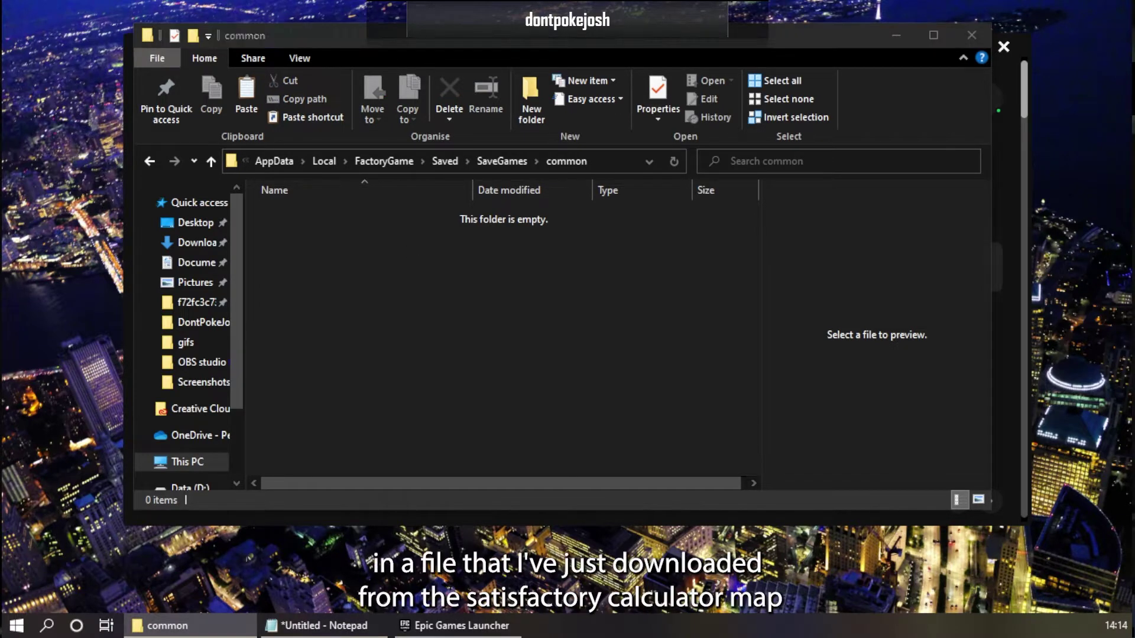
drag(975, 471, 403, 305)
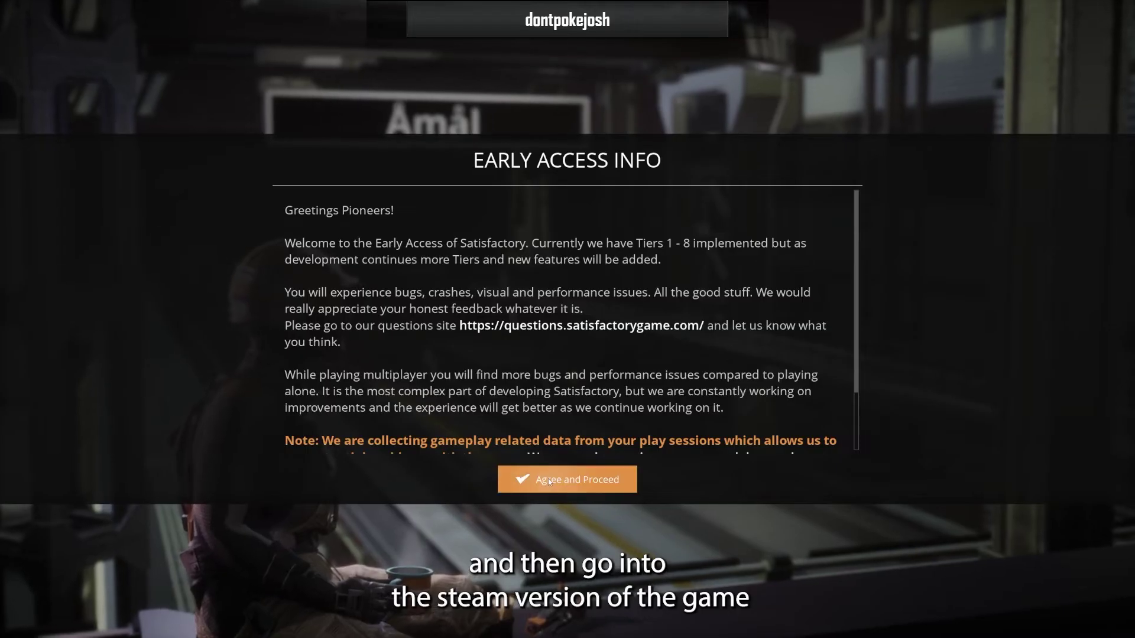
Accept the early access notice and check the Load list for whole lotta mess and Catch the Boom Stick.
click(548, 477)
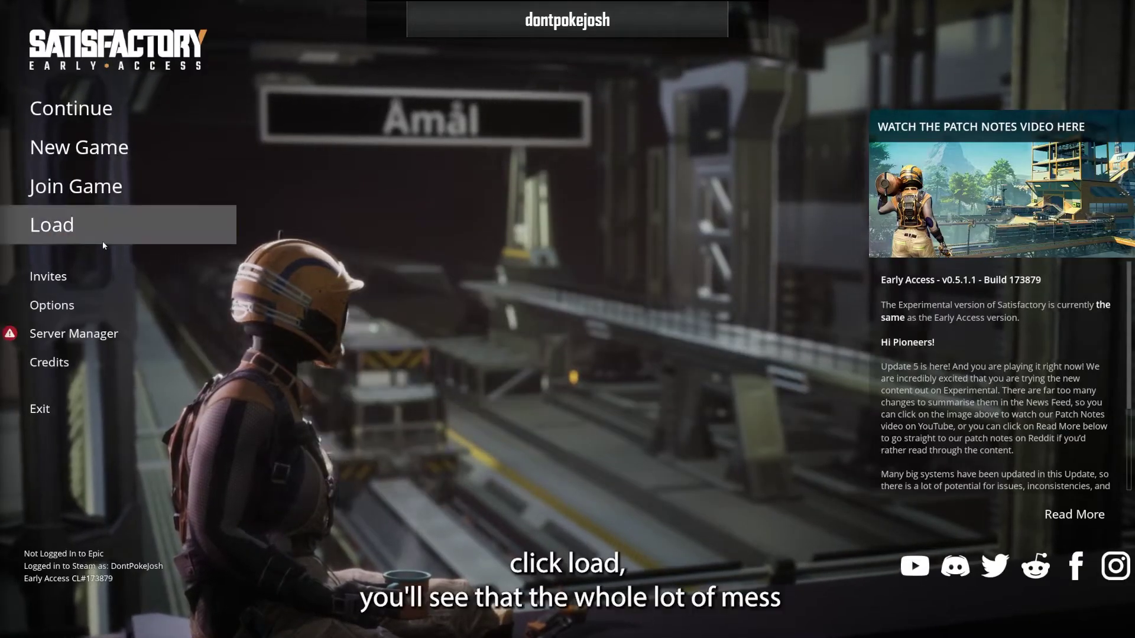
click(102, 234)
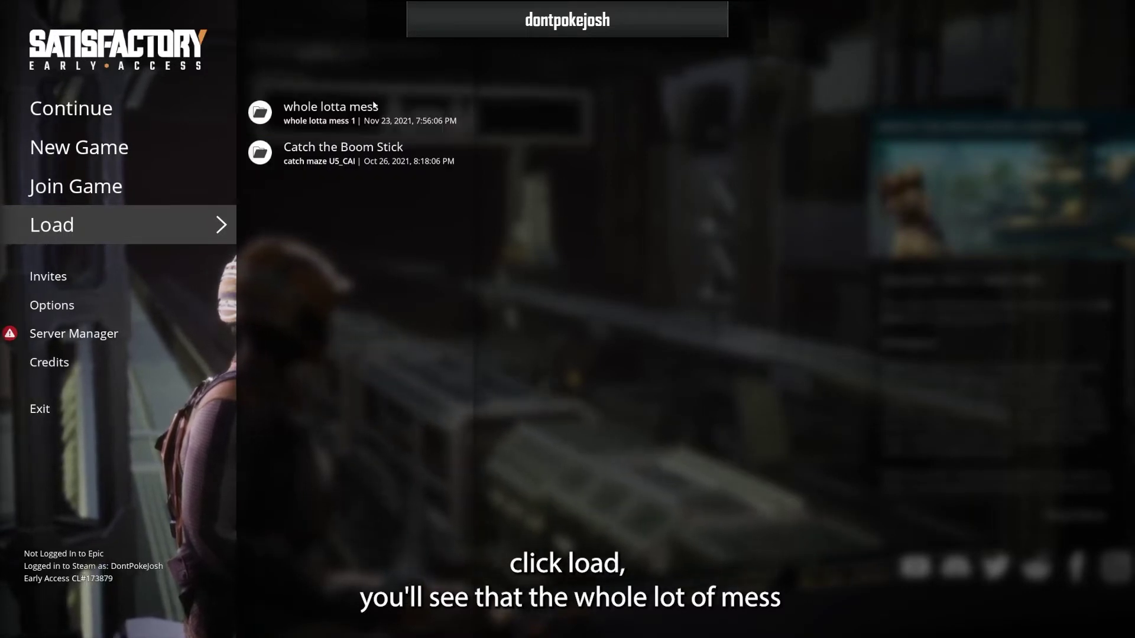
click(355, 152)
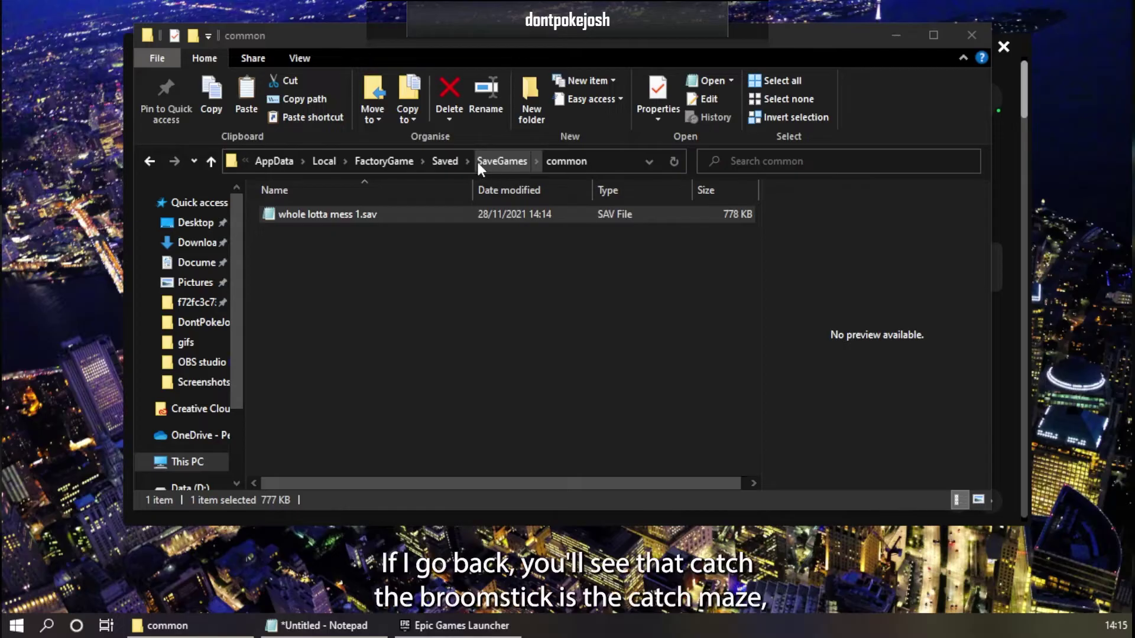
click(491, 161)
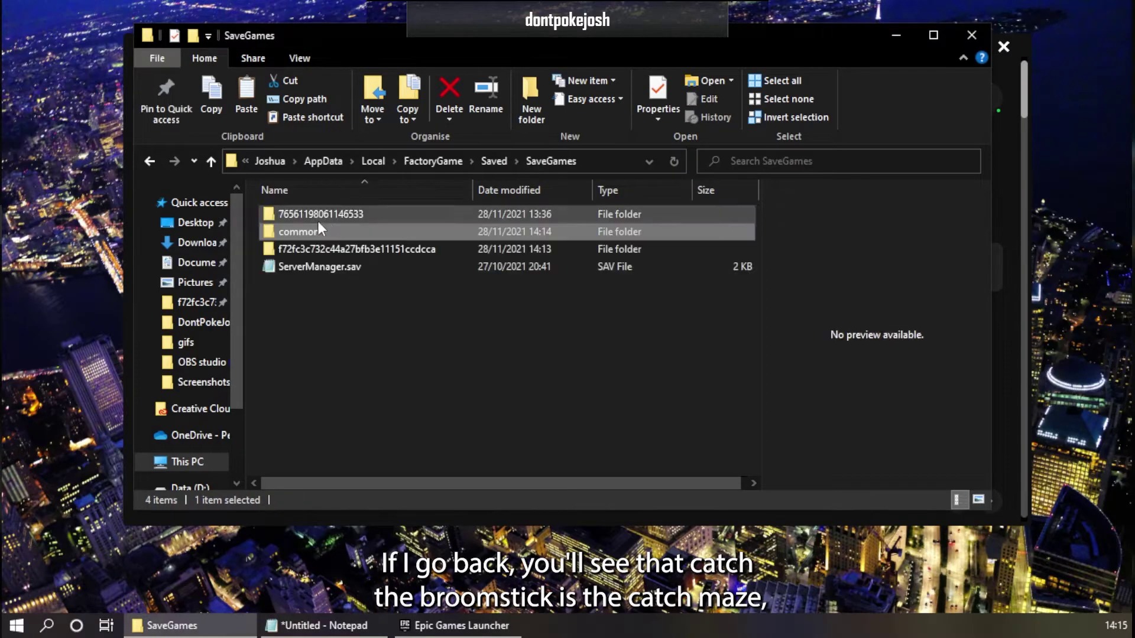
Delete whole lotta mess 1.sav from the common save folder.
double_click(317, 212)
click(444, 161)
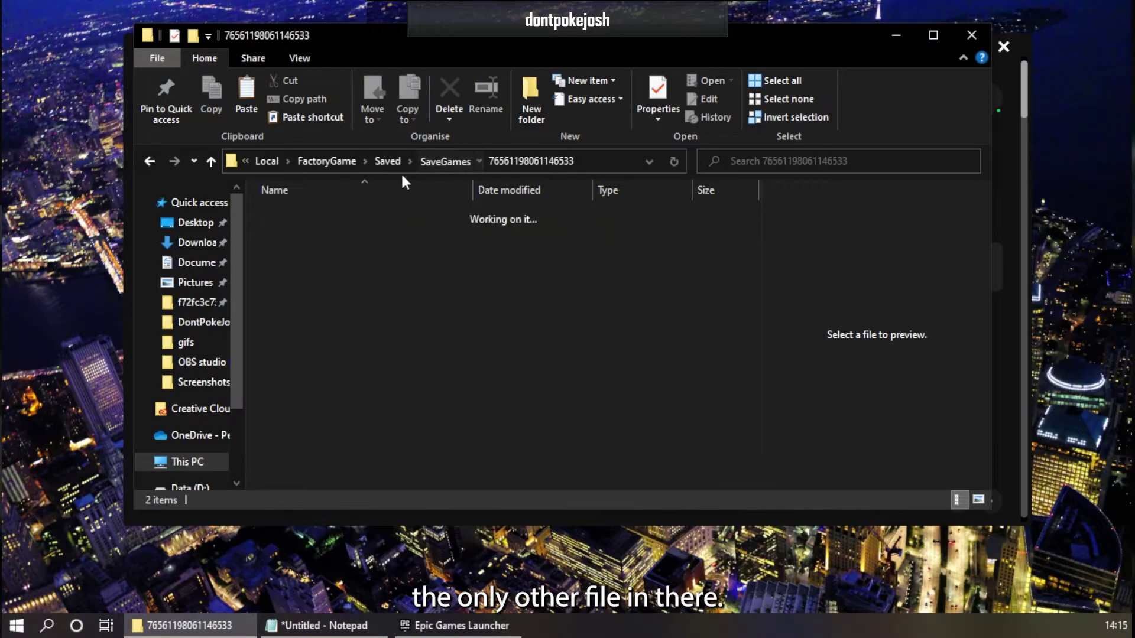
double_click(313, 229)
click(337, 214)
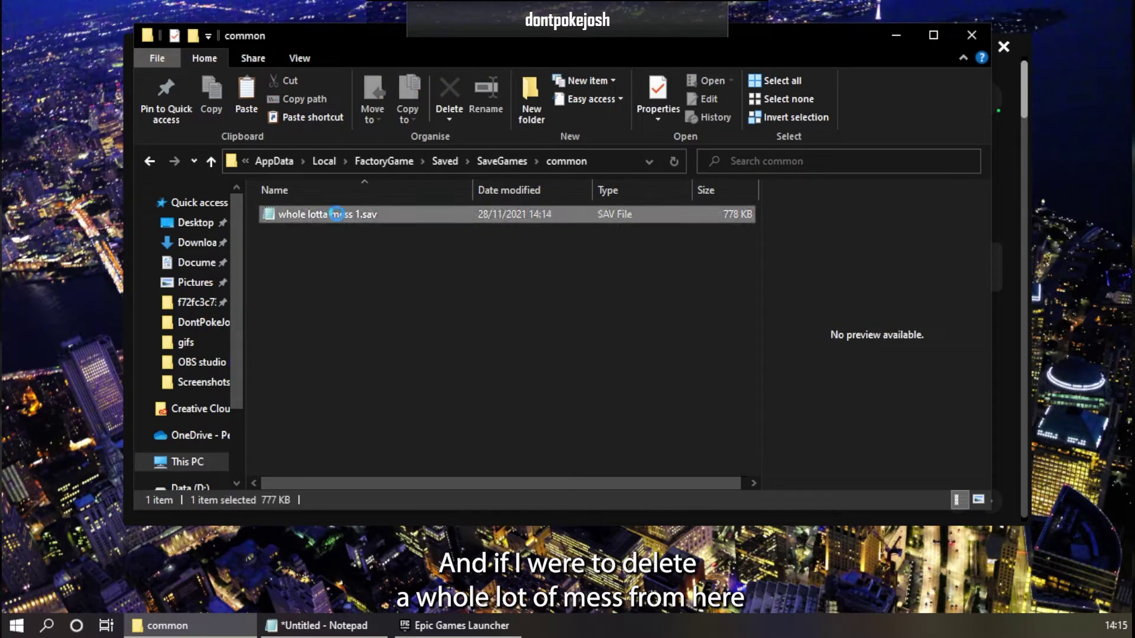
key(Delete)
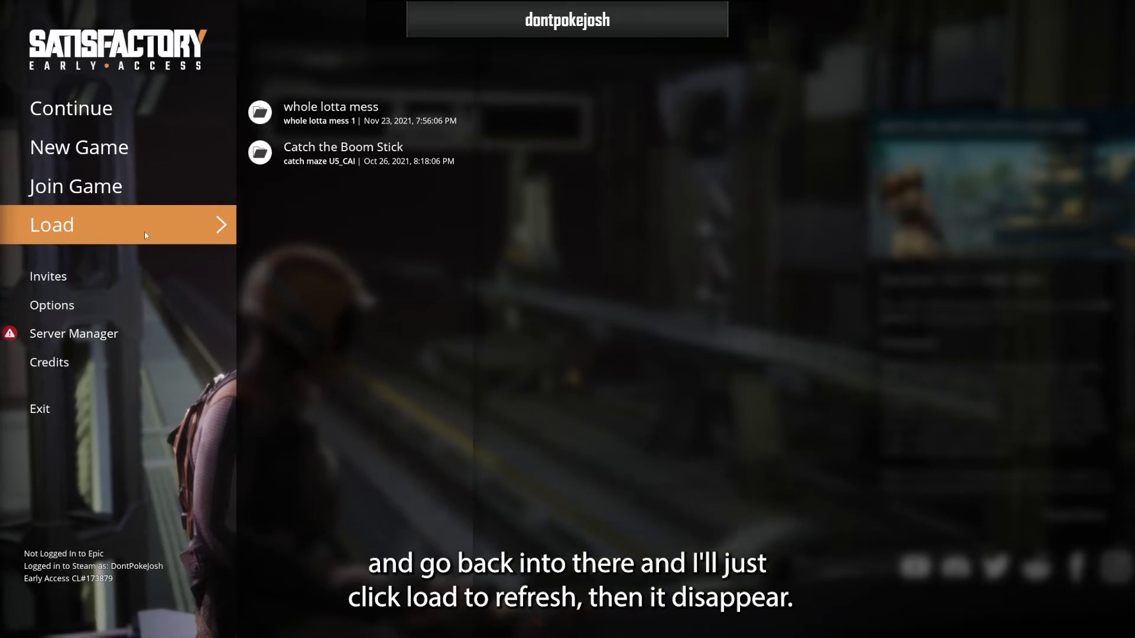
Refresh Satisfactory's Load list to confirm only Catch the Boom Stick remains.
click(144, 230)
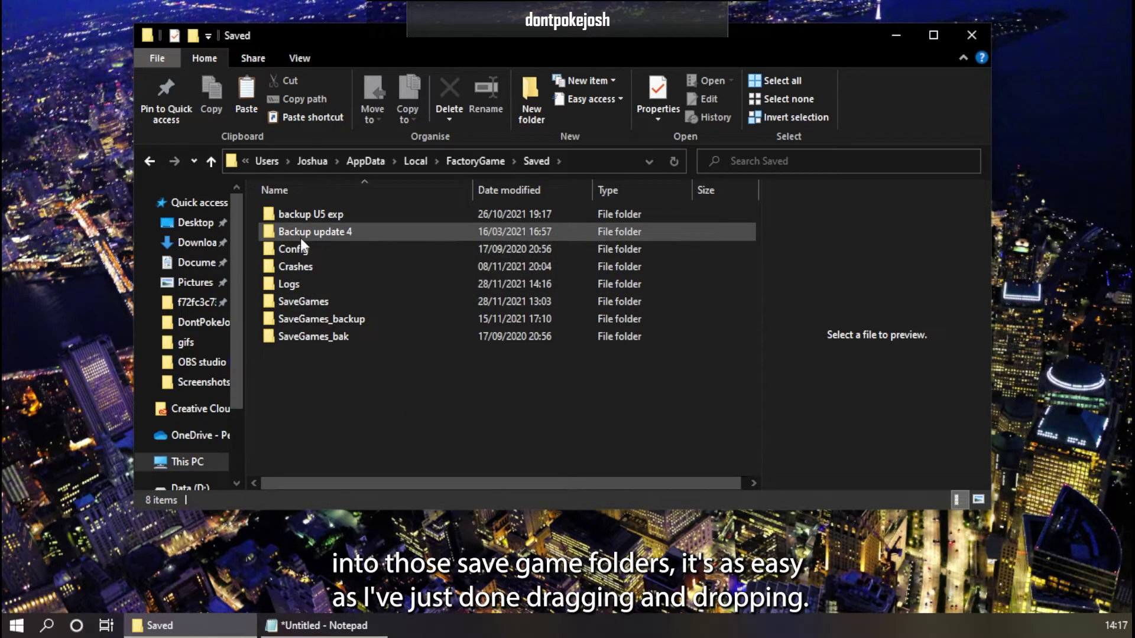
Check the Backup update 4 saves, then copy whole lotta mess 1.sav into the Epic save folder.
double_click(335, 233)
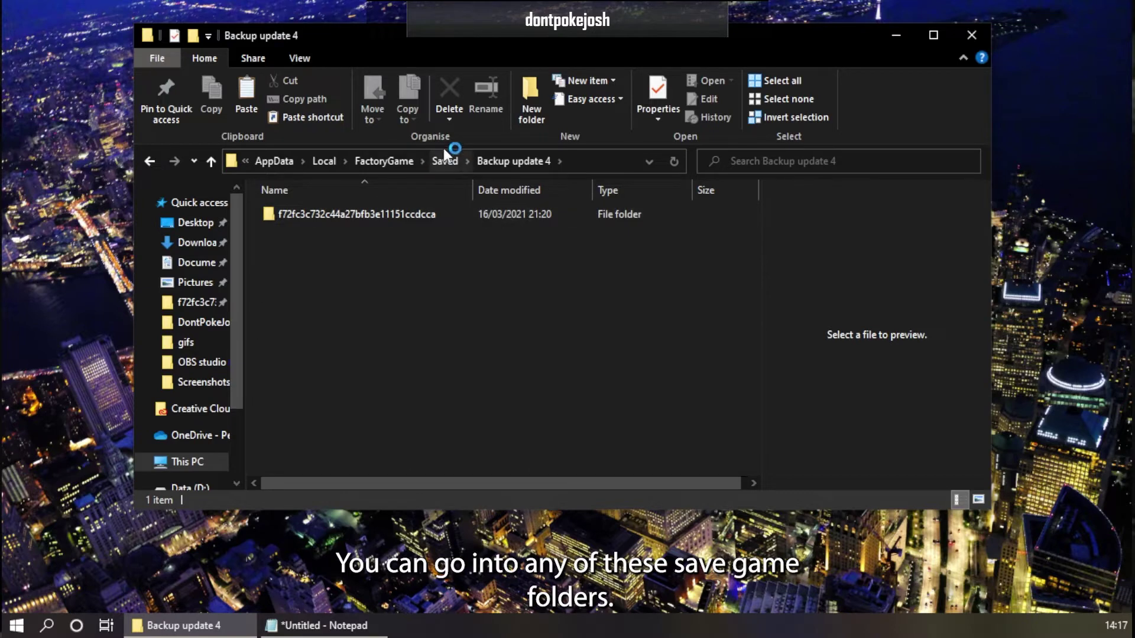
double_click(396, 216)
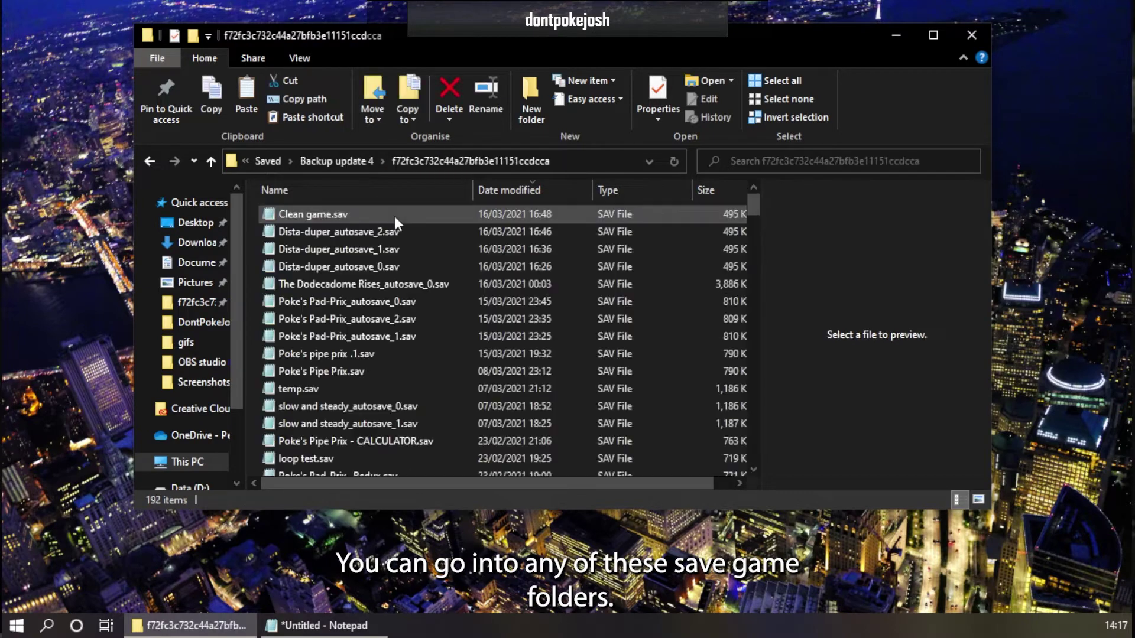
click(358, 334)
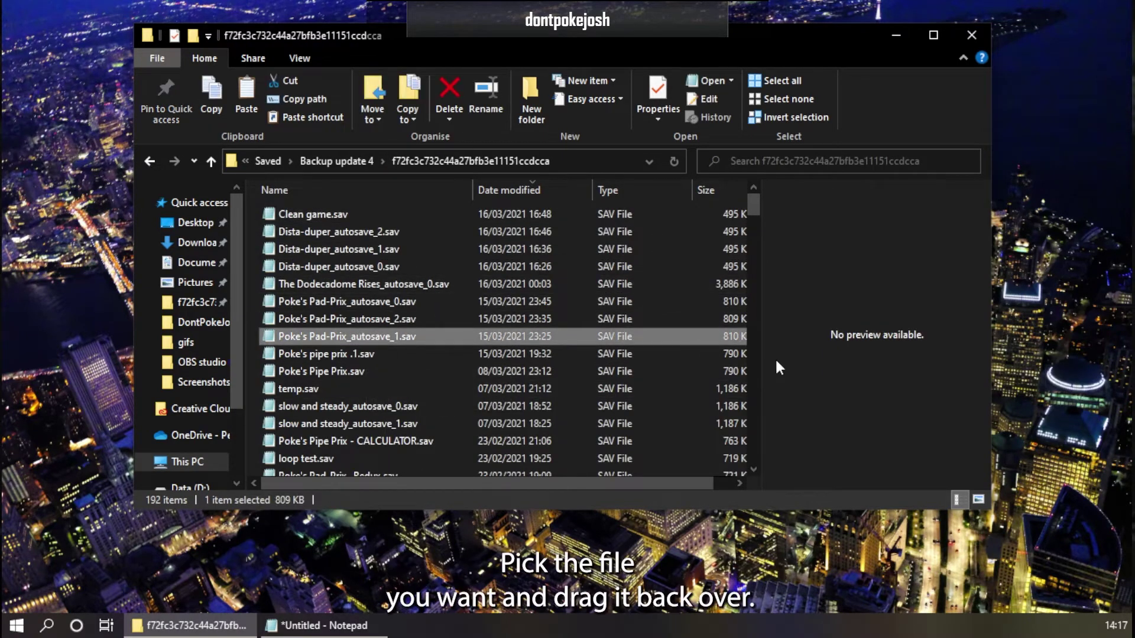
click(321, 164)
click(445, 161)
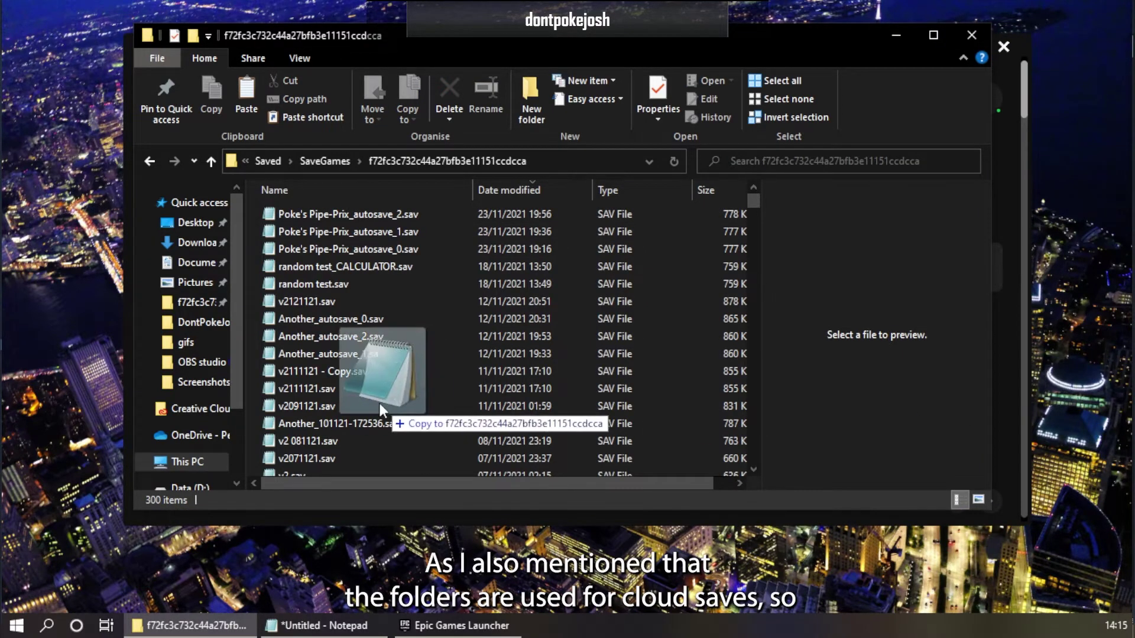
drag(379, 403, 323, 336)
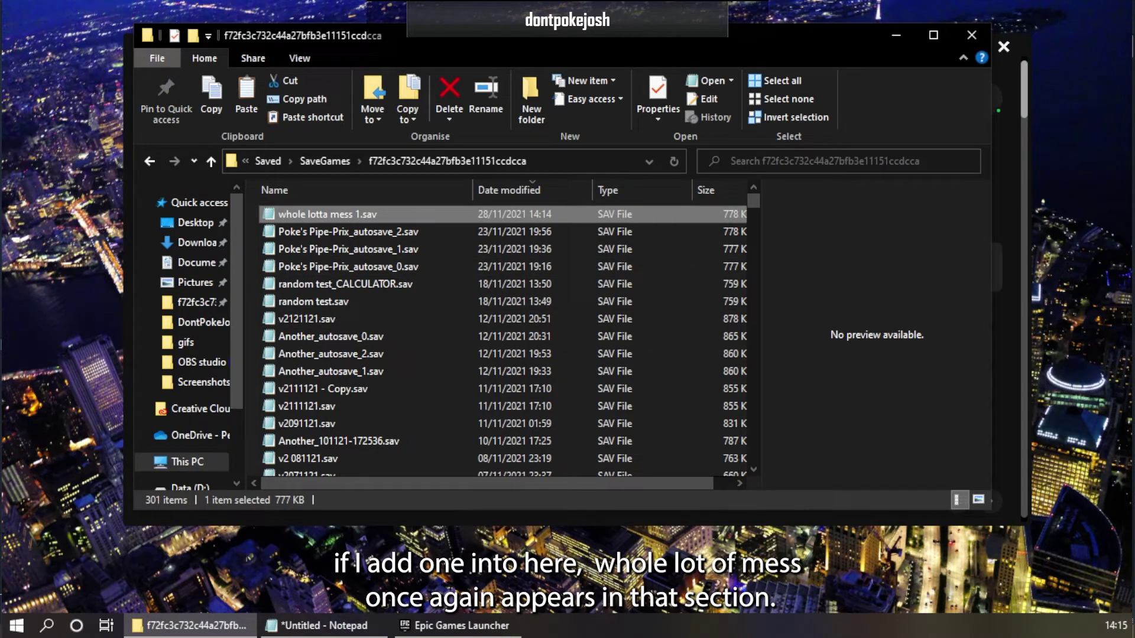
Launch Satisfactory Early Access from the Epic Games Launcher's quick-launch entry.
click(406, 628)
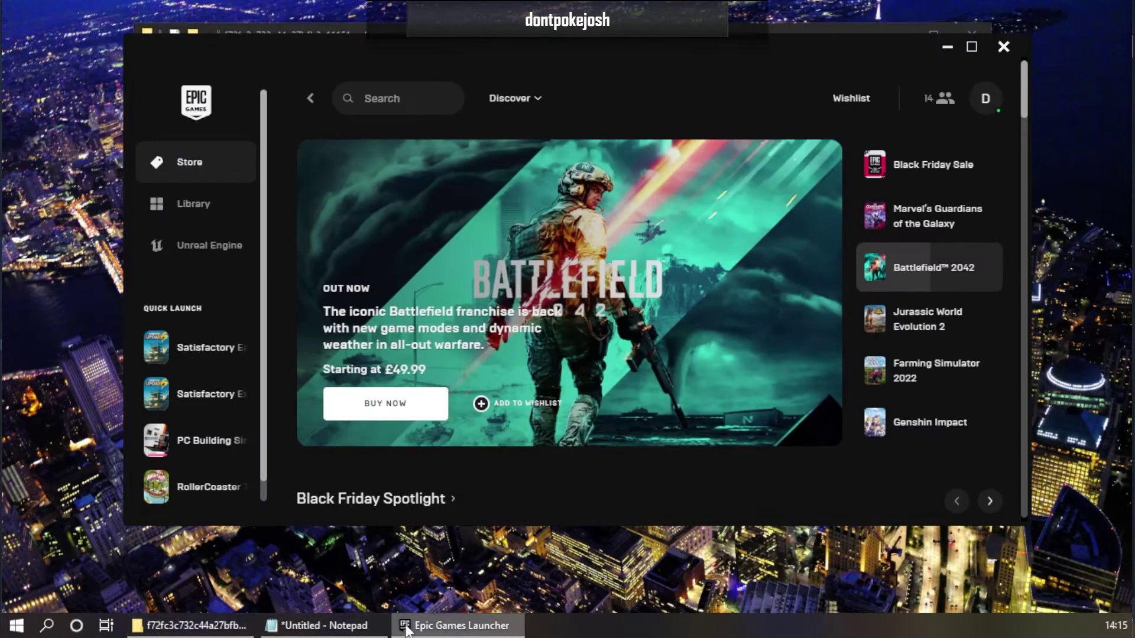
mouse_move(223, 354)
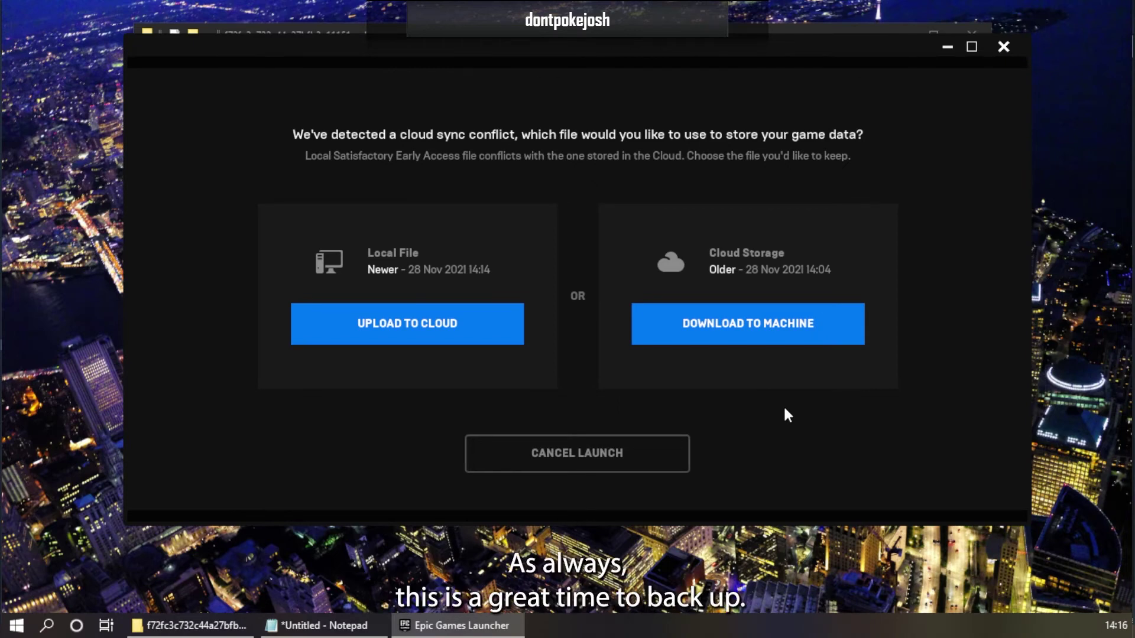
Resolve the sync conflict by uploading the newer 14:14 local save to the cloud.
click(397, 314)
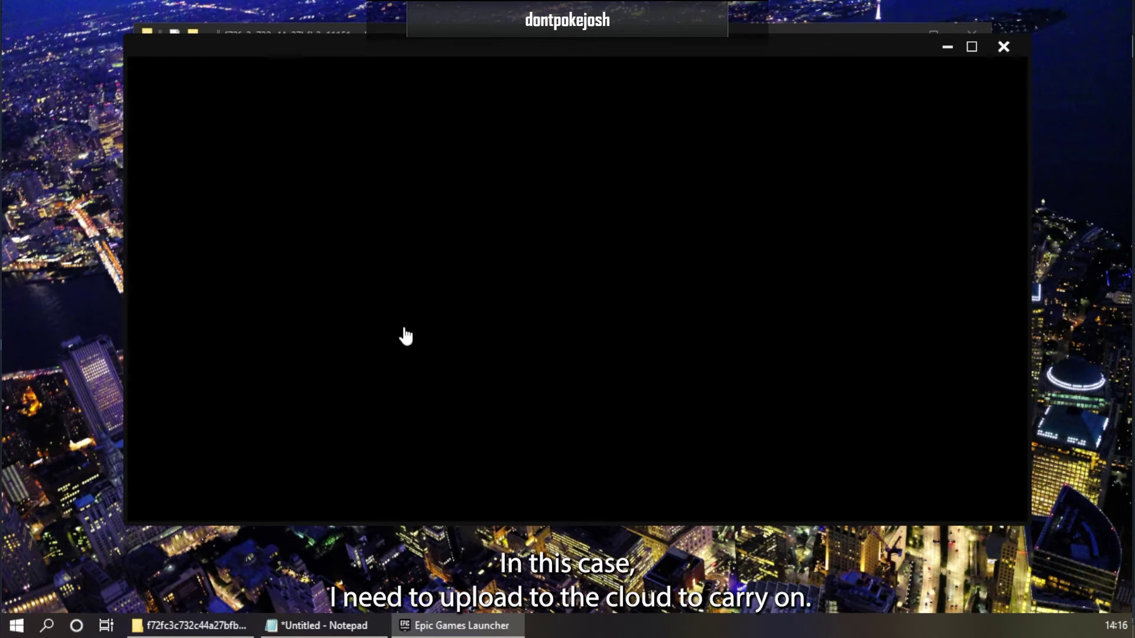